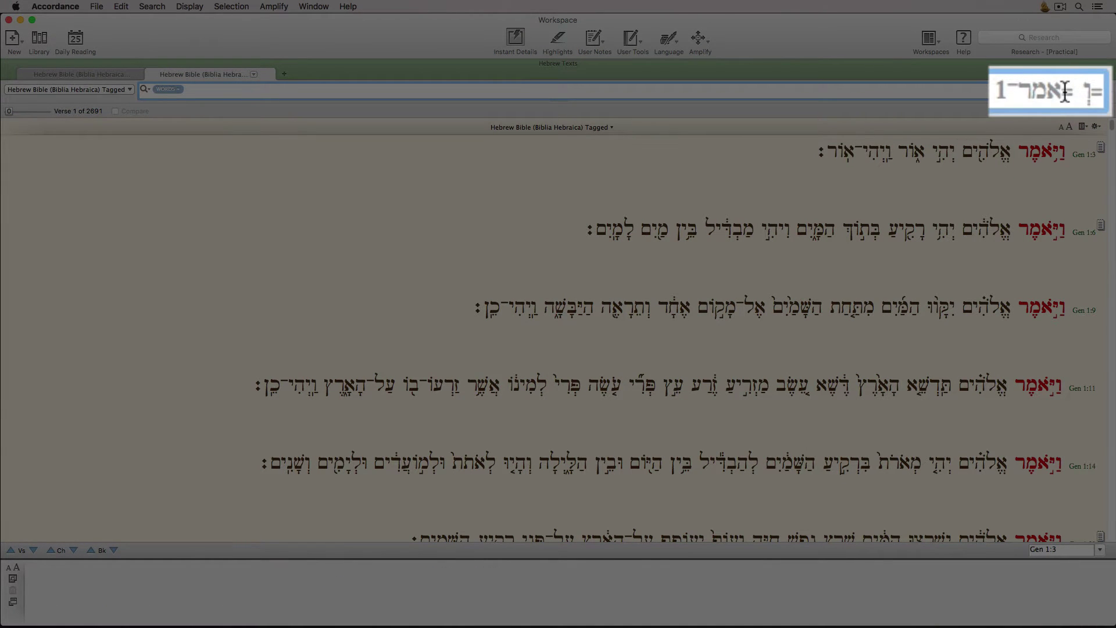
- Remove the conjunction prefix and equals signs from the query, search for אמר־1 alone, and show an Analysis of the hits
drag(1065, 93, 1106, 96)
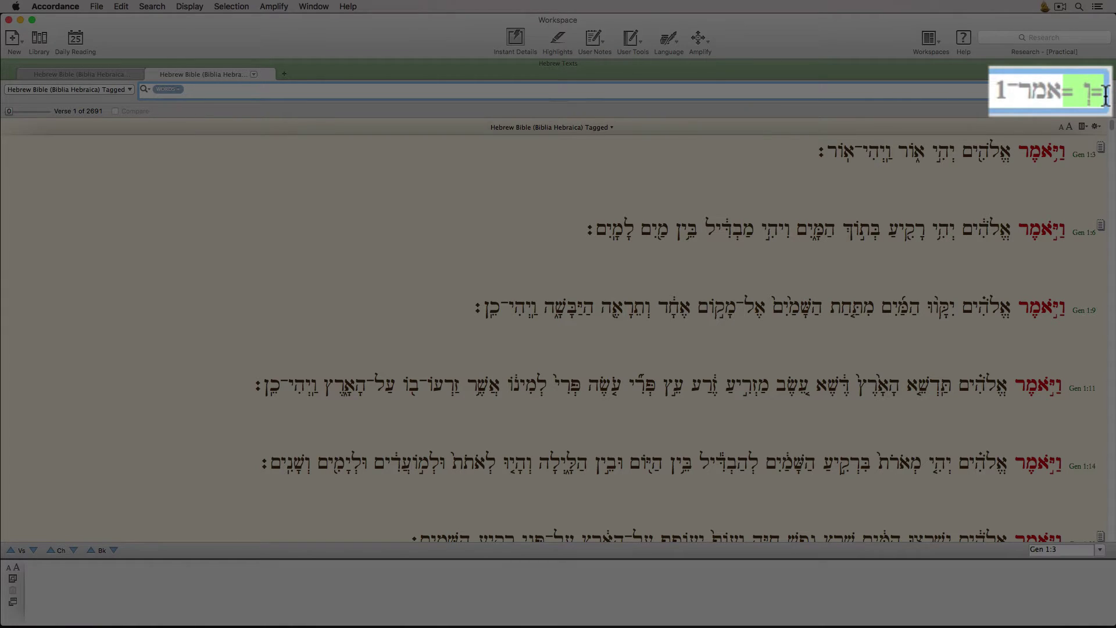
key(BackSpace)
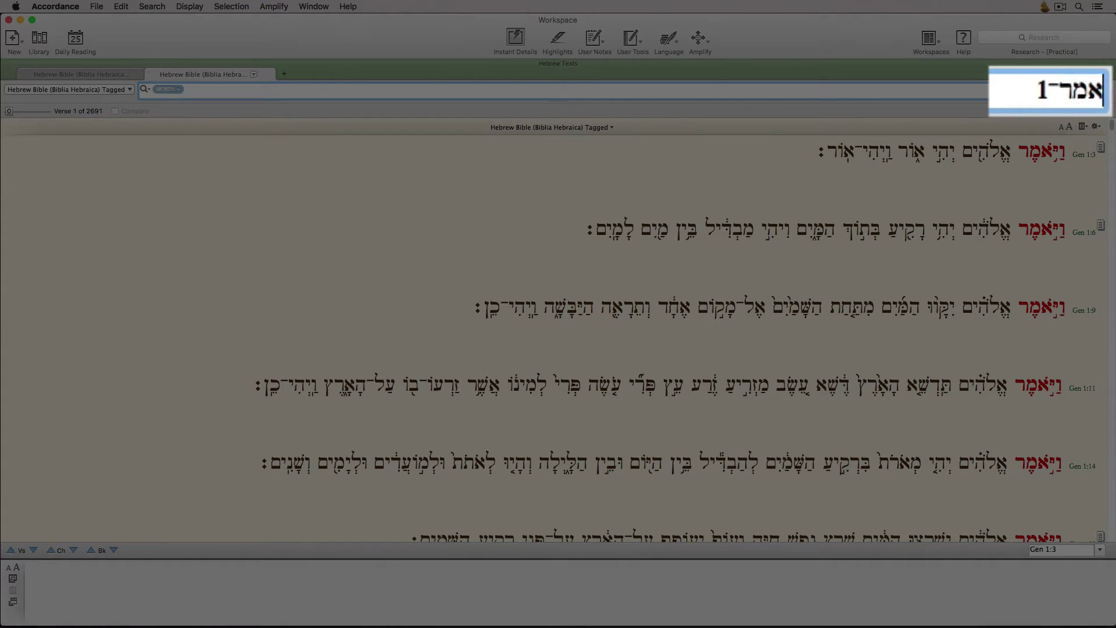
key(Return)
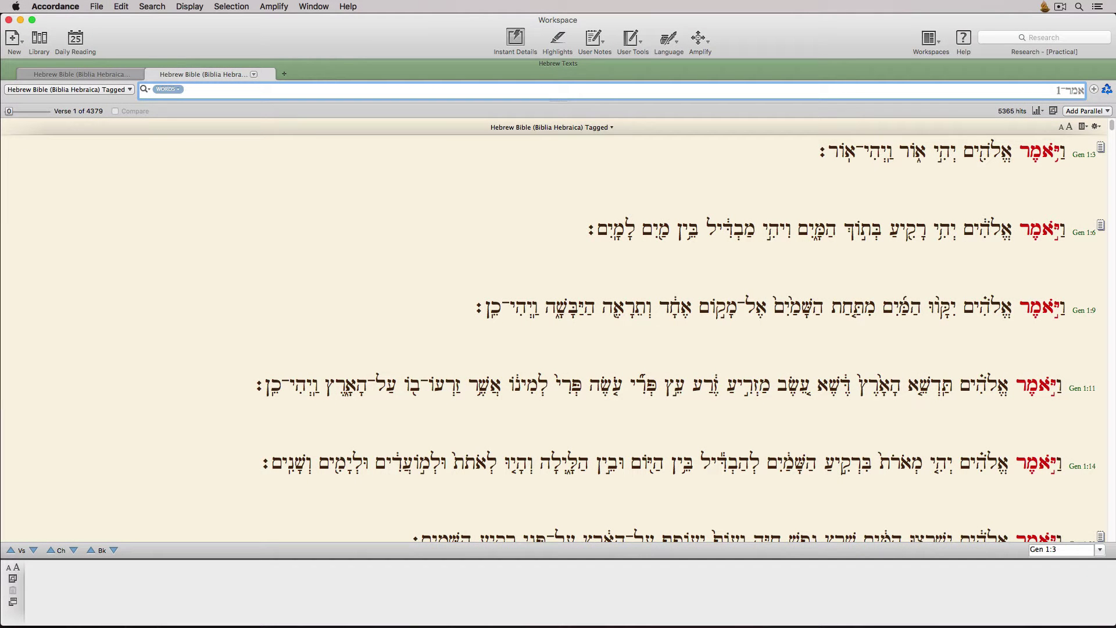
click(1038, 111)
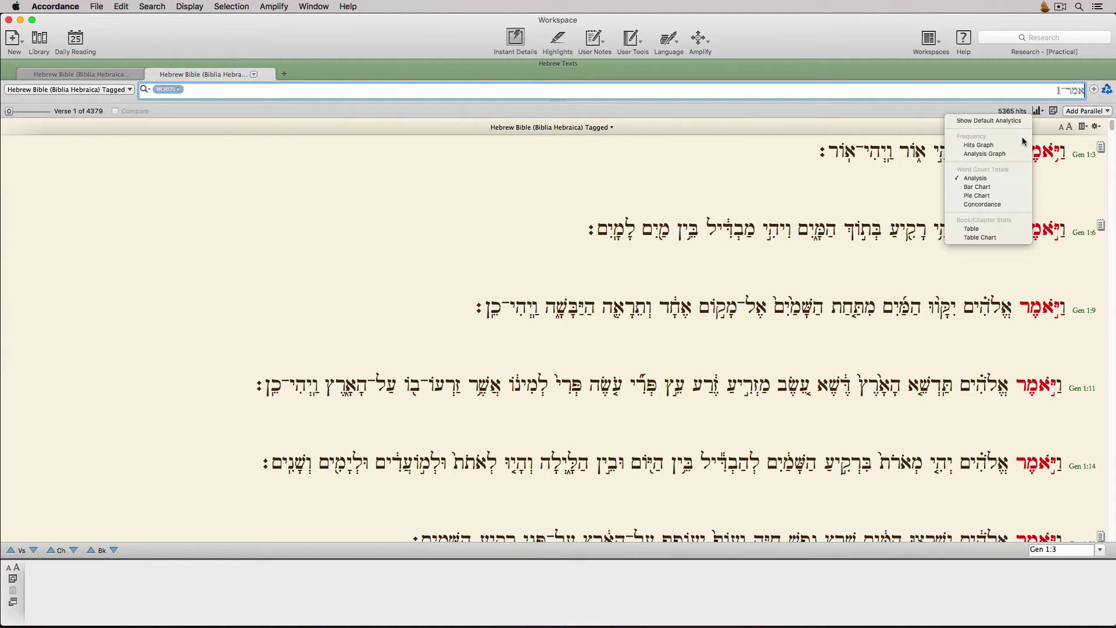
click(1010, 180)
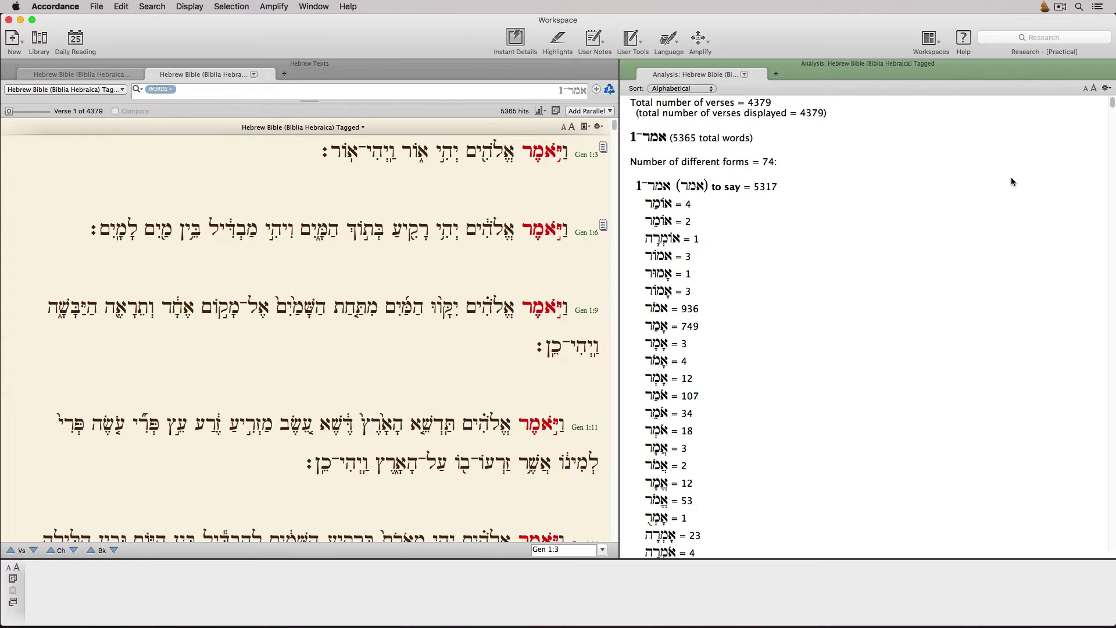
- With tab recycling off, search for the inflected form of the highlighted verb in Gen 1:3 and show its Analysis
click(612, 95)
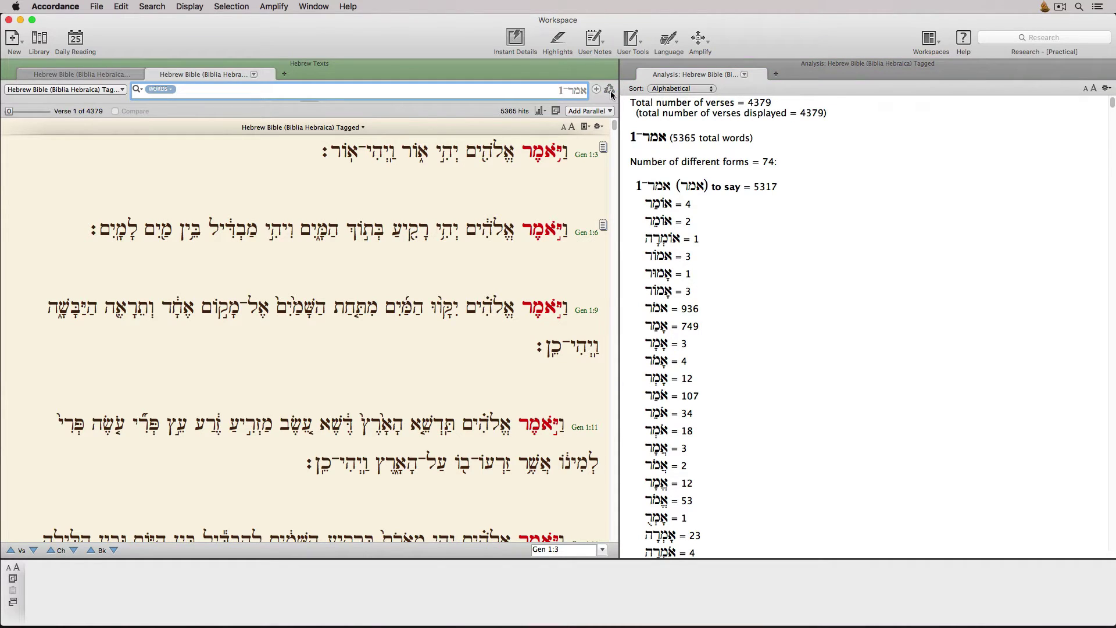
click(550, 150)
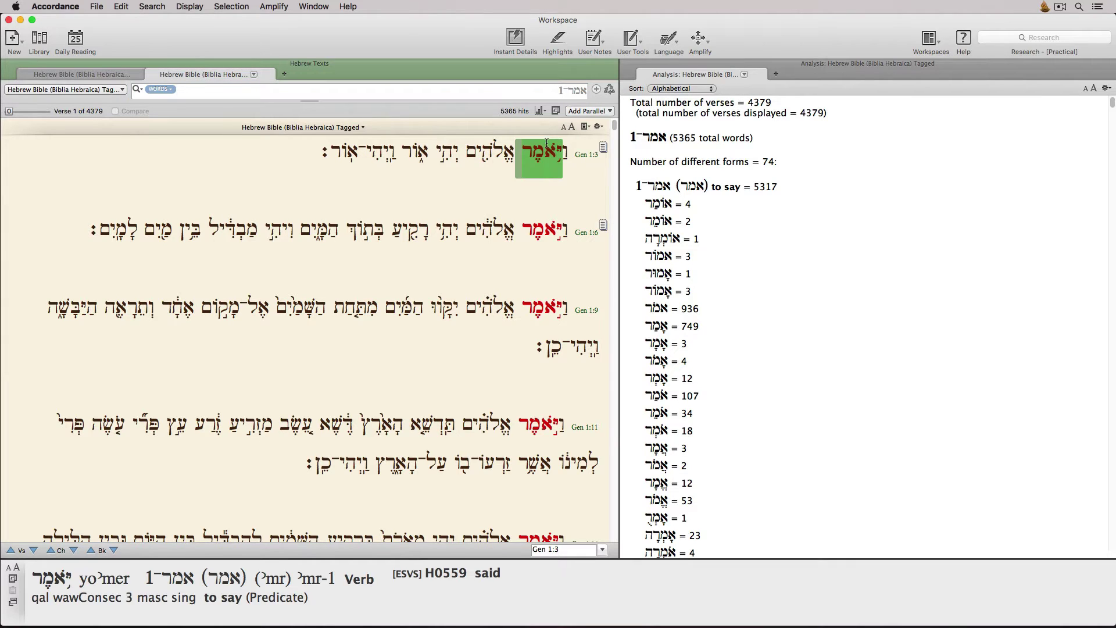
right_click(550, 150)
mouse_move(555, 154)
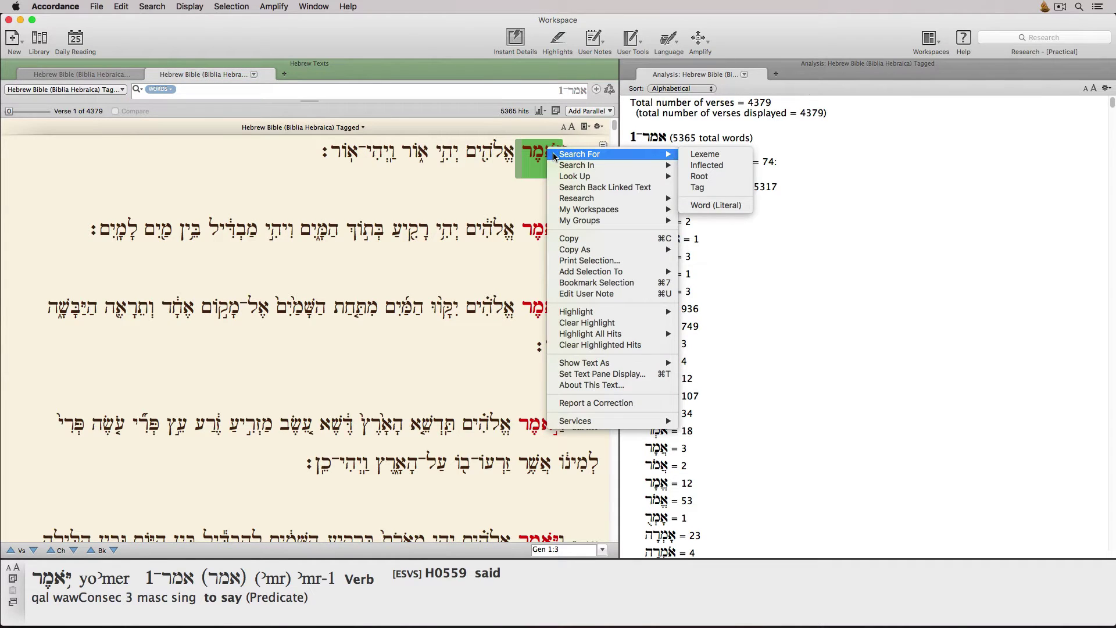
click(706, 166)
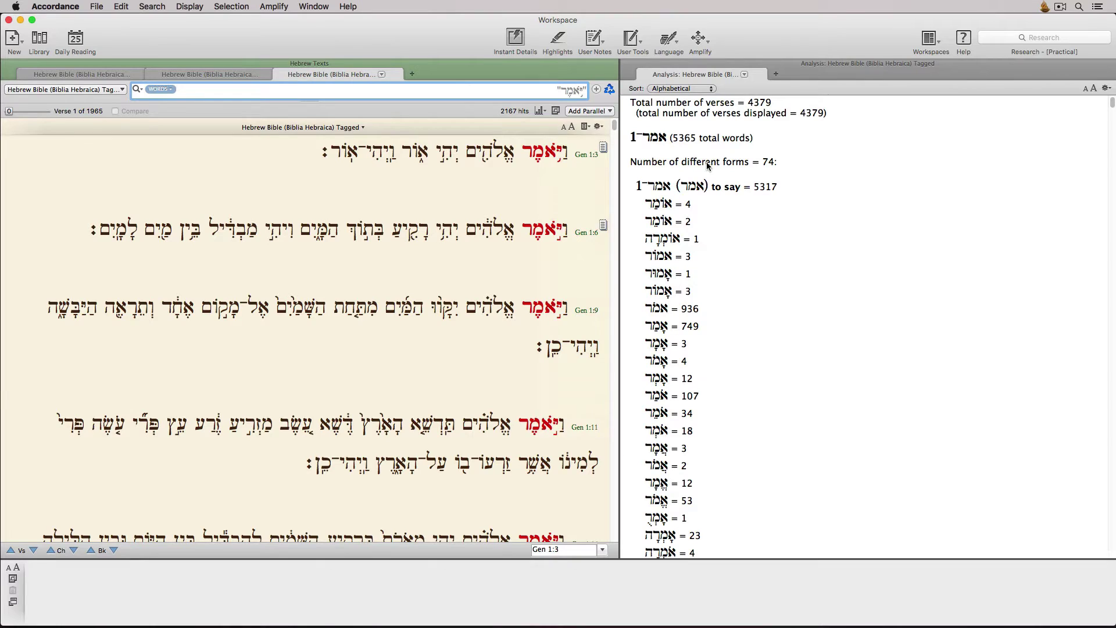
click(539, 111)
click(564, 178)
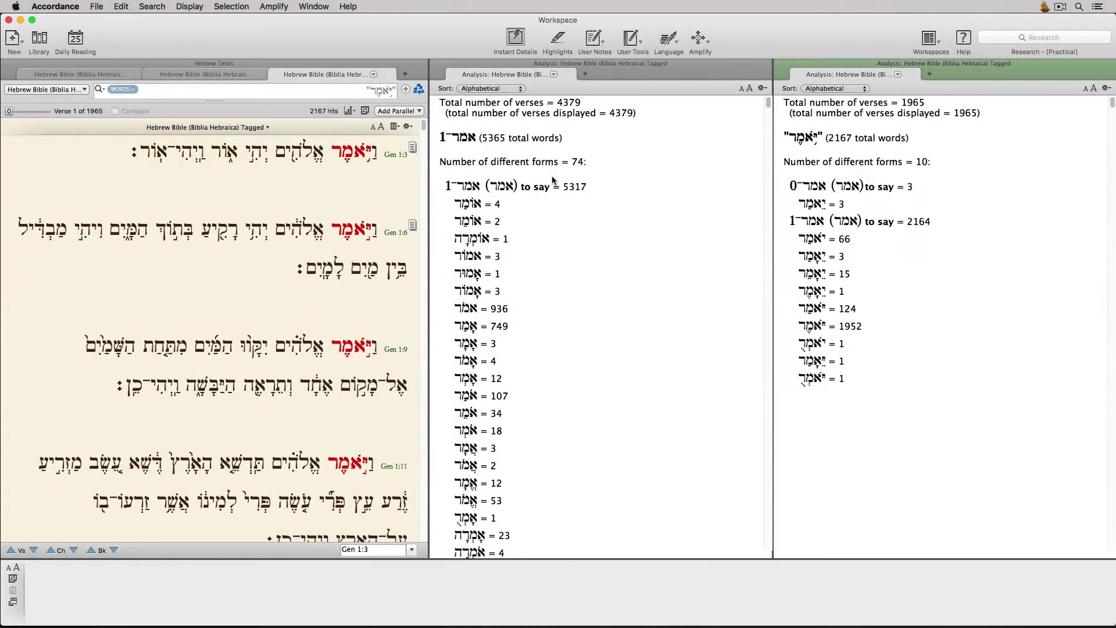
- Run a root search on the highlighted verb in Gen 1:3 in a separate tab and show its Analysis
click(399, 88)
double_click(349, 152)
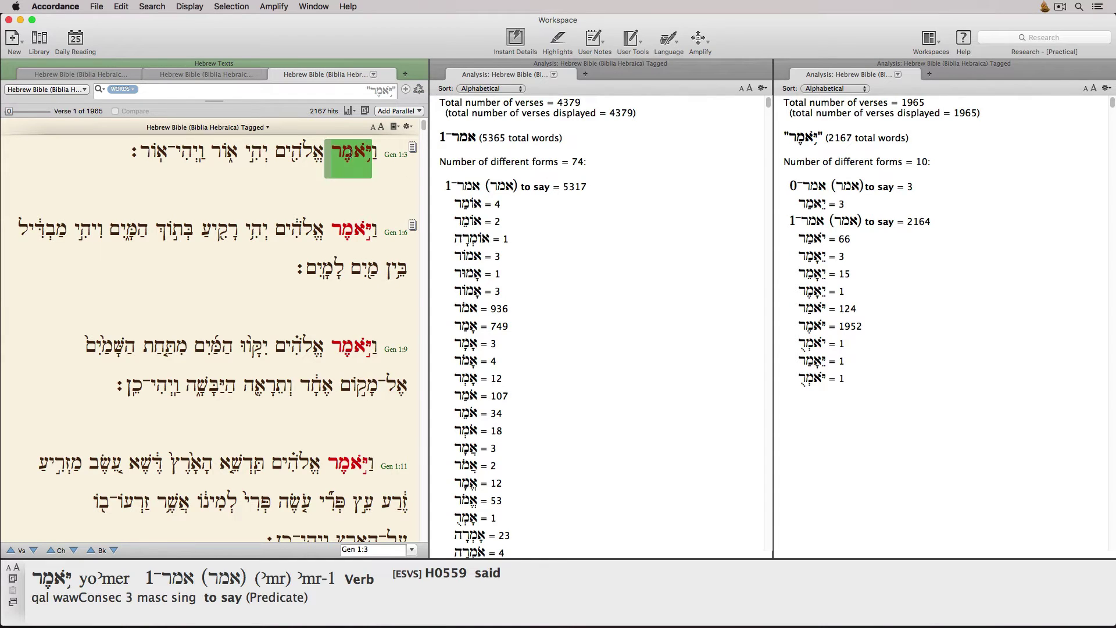
right_click(357, 164)
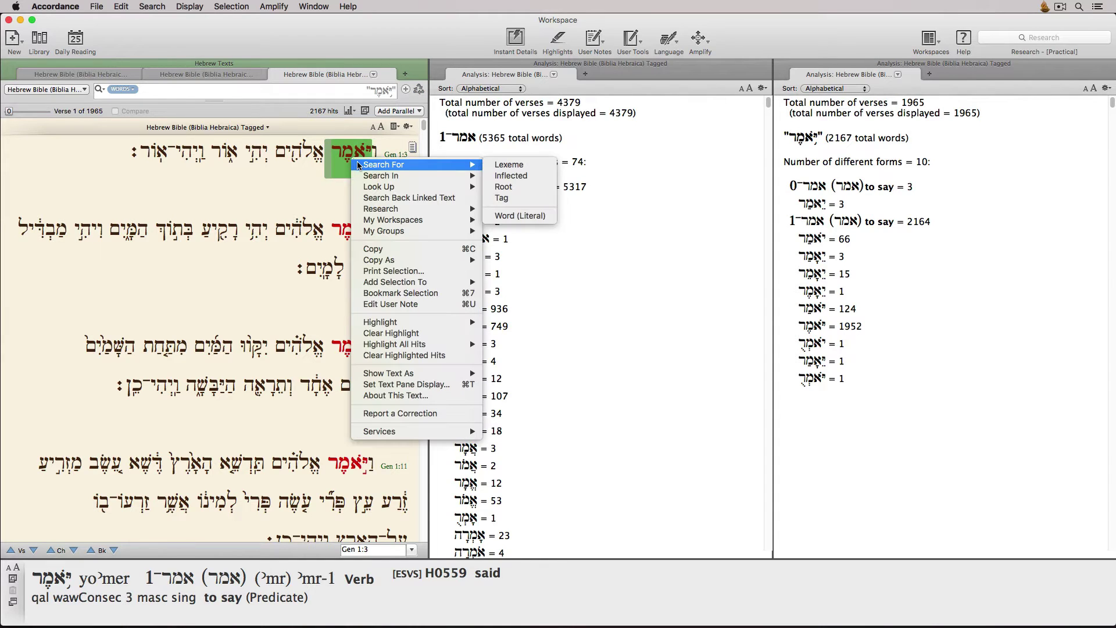
click(503, 187)
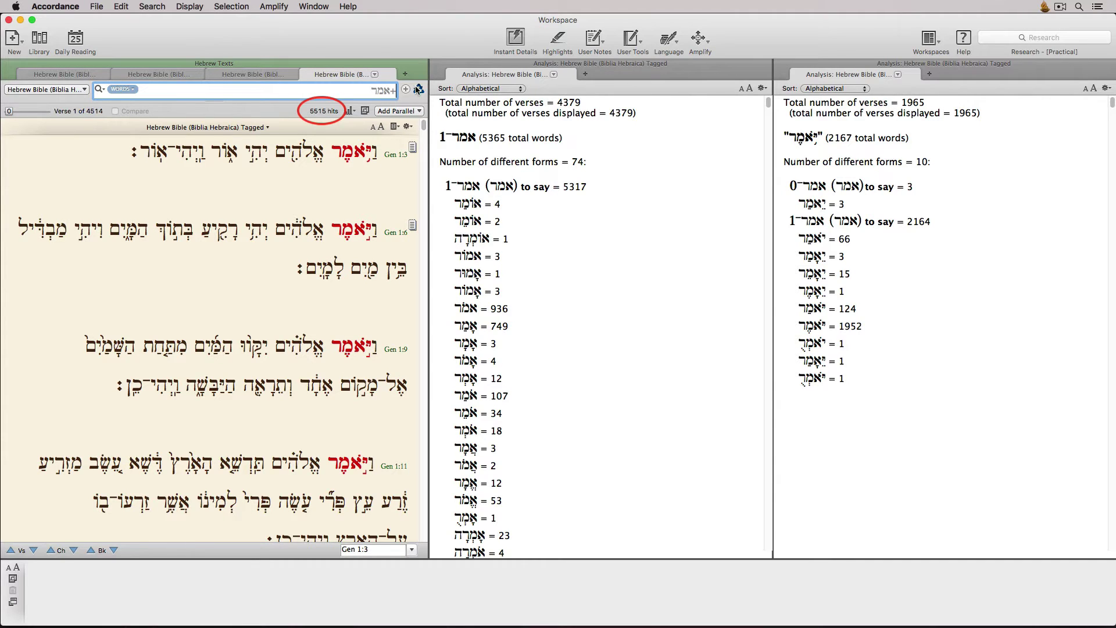
click(348, 111)
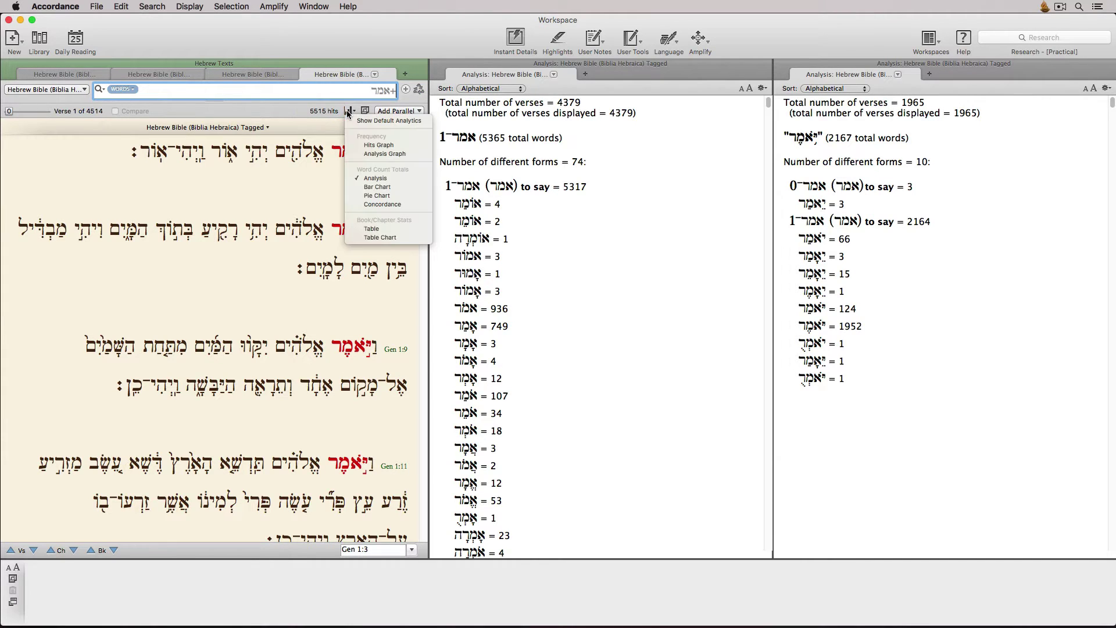
click(368, 178)
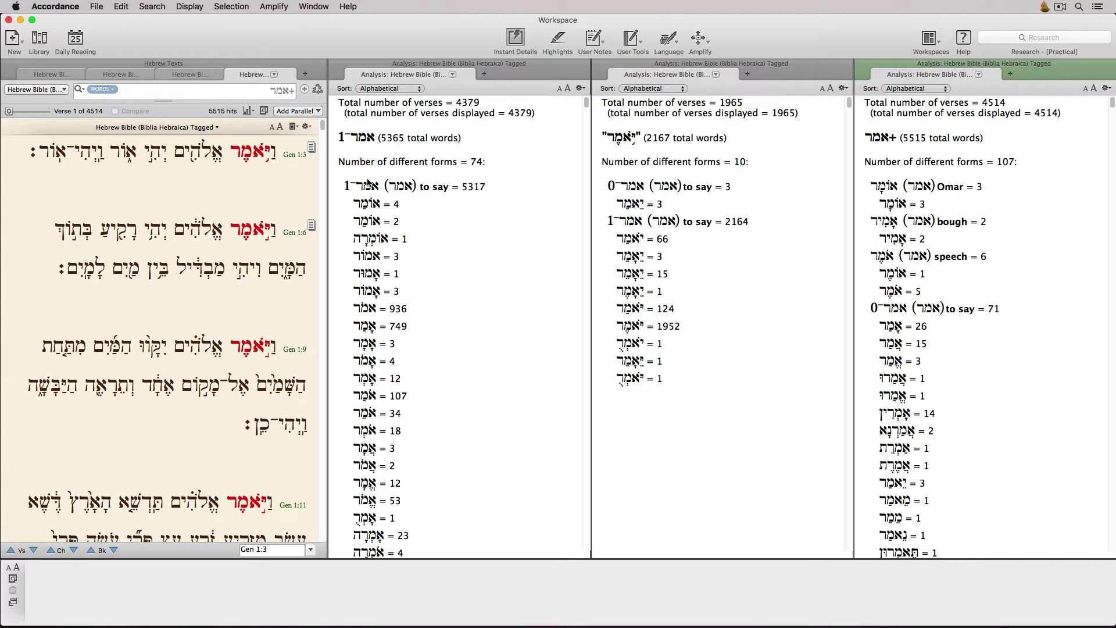
- Run a literal word search on the highlighted verb with its prefix in Gen 1:3 and show its Analysis
click(233, 152)
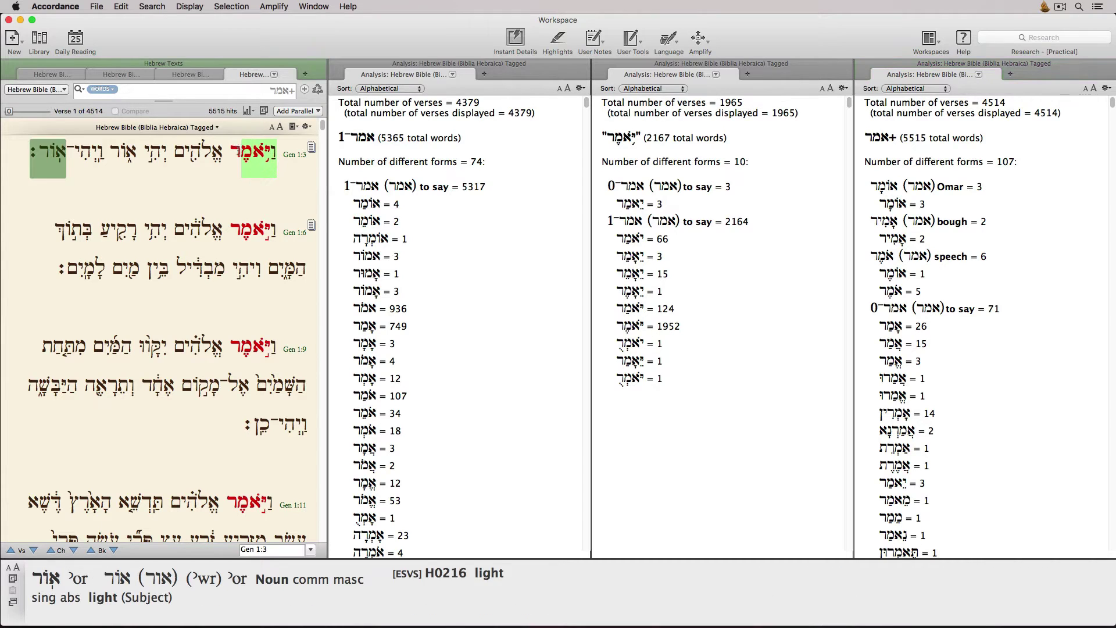
right_click(250, 155)
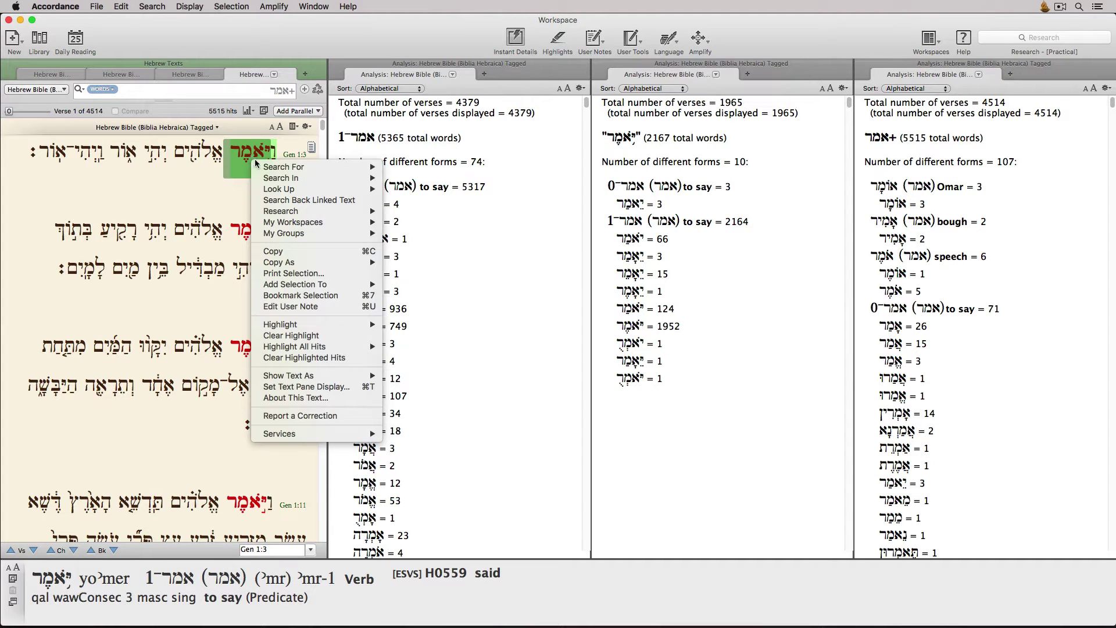
mouse_move(273, 167)
click(418, 217)
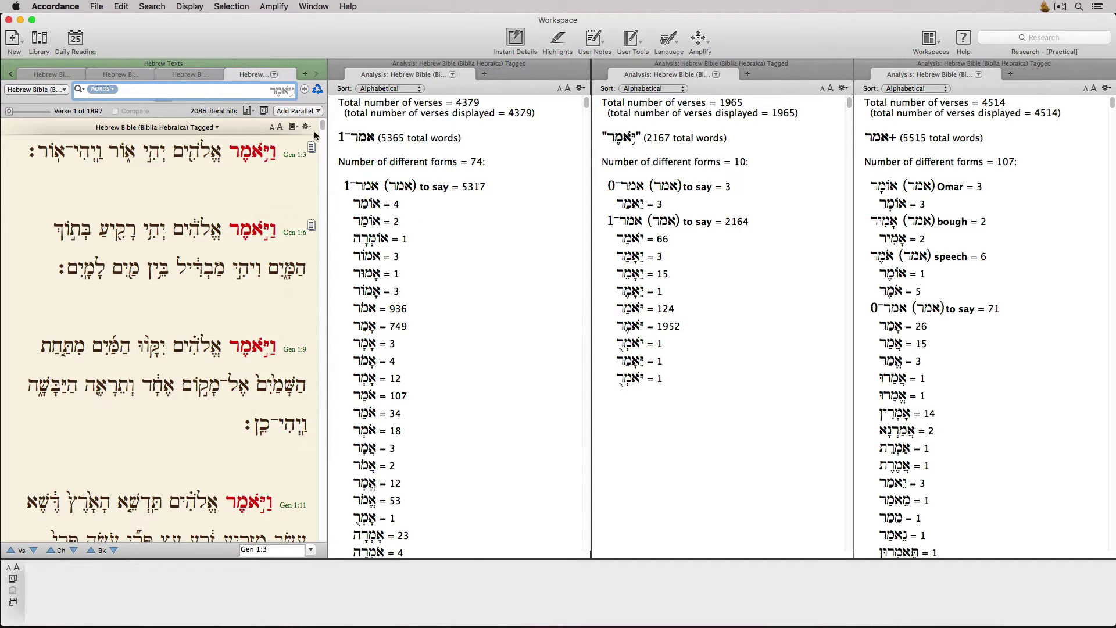
click(249, 111)
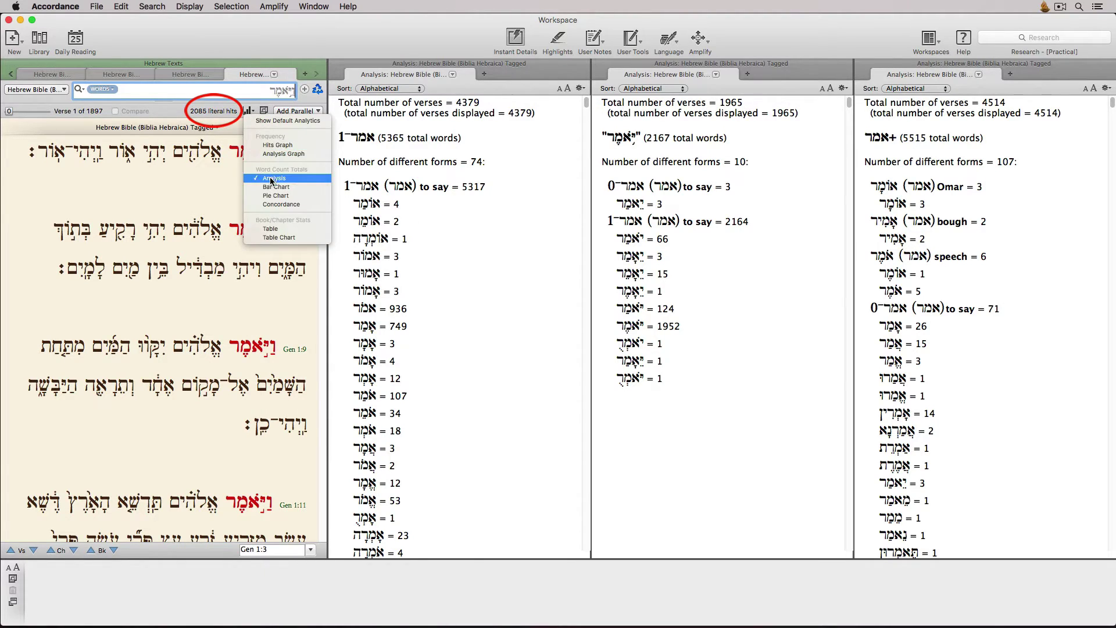
click(271, 181)
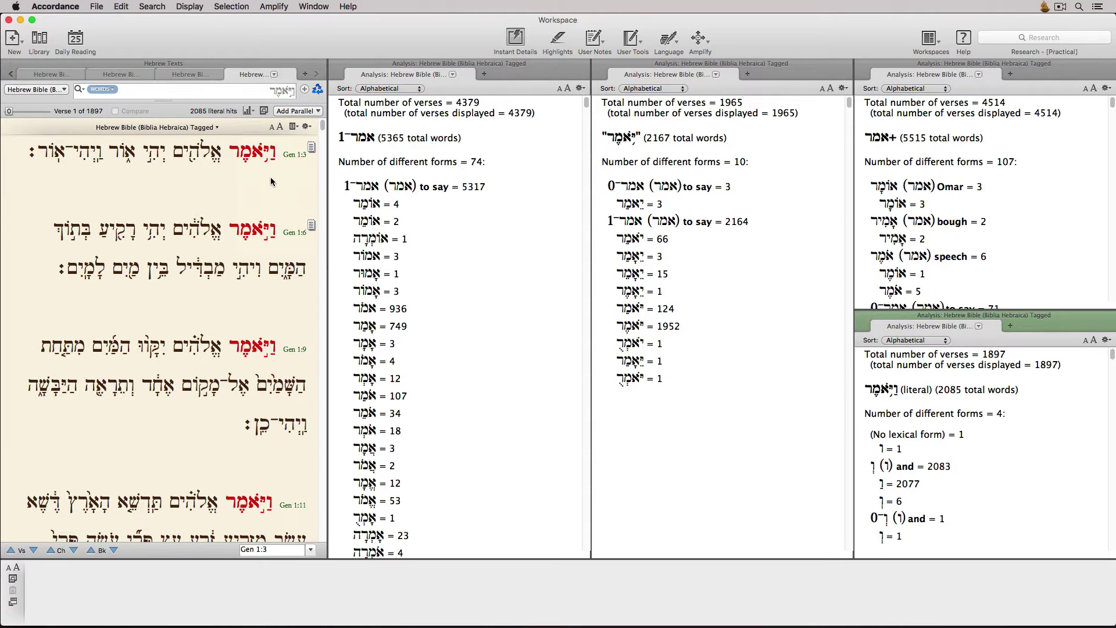
- With tab recycling off, search by the grammatical tag of the highlighted verb in Gen 1:3 and show its Analysis
mouse_move(278, 155)
click(318, 91)
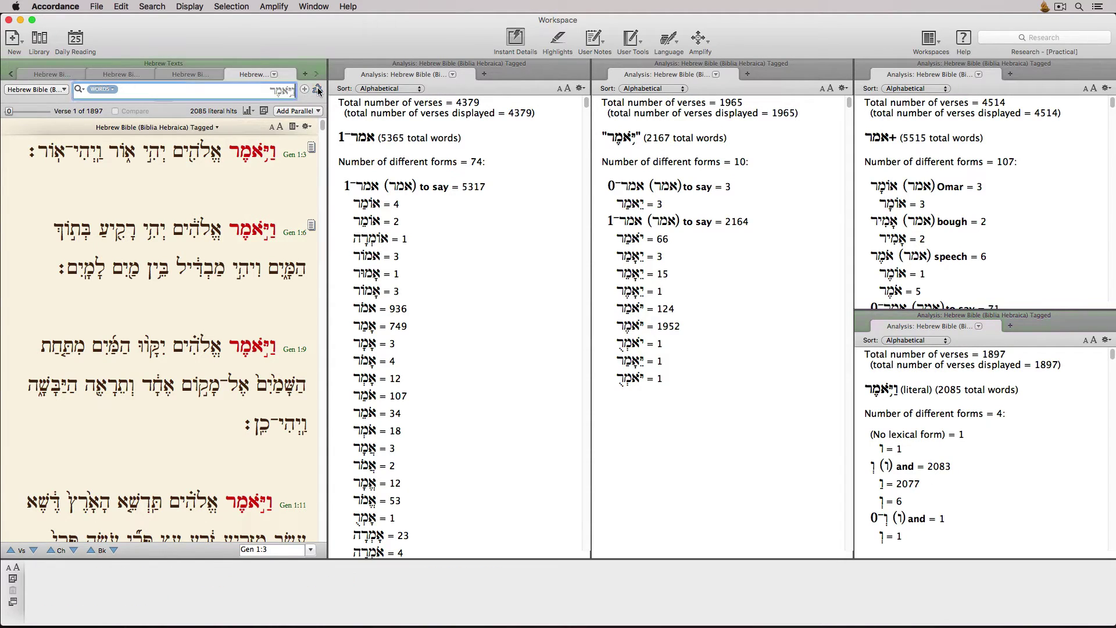
right_click(247, 152)
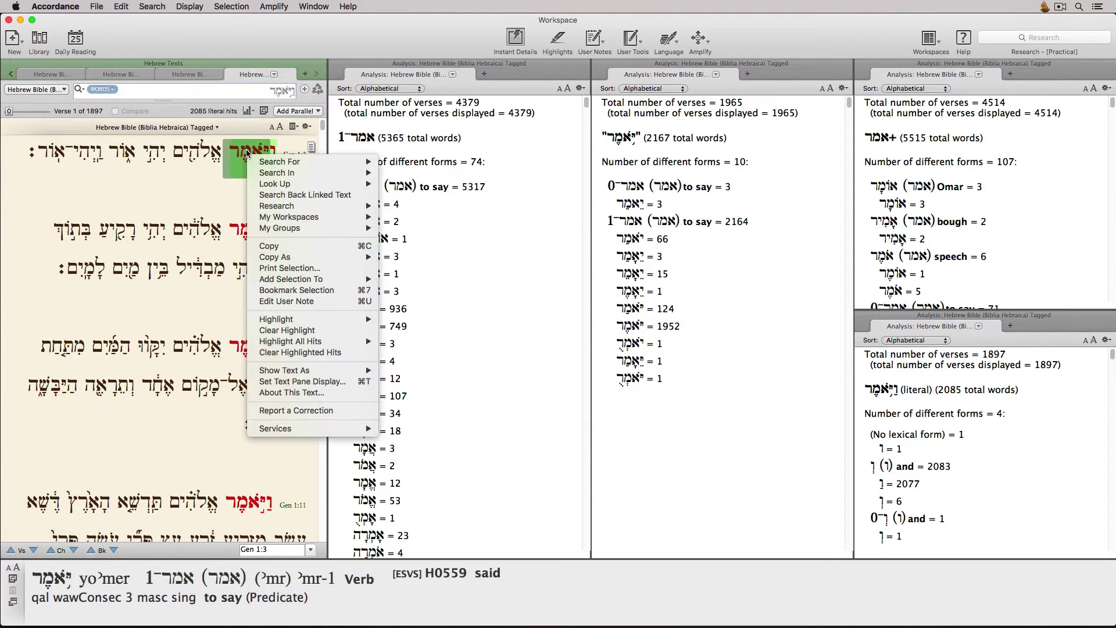
mouse_move(279, 162)
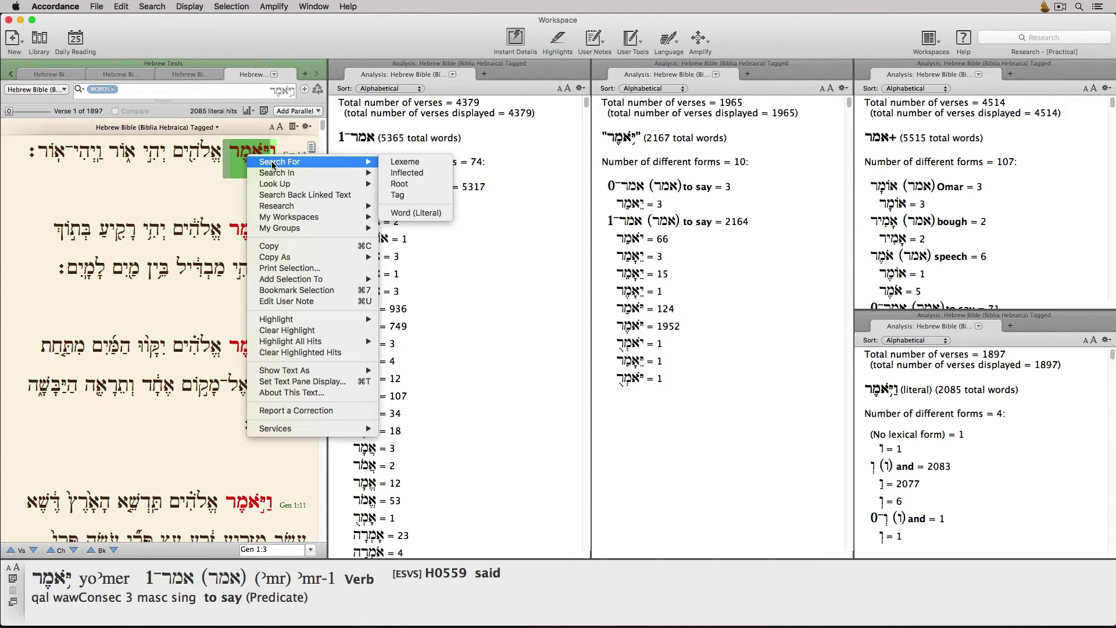
click(398, 195)
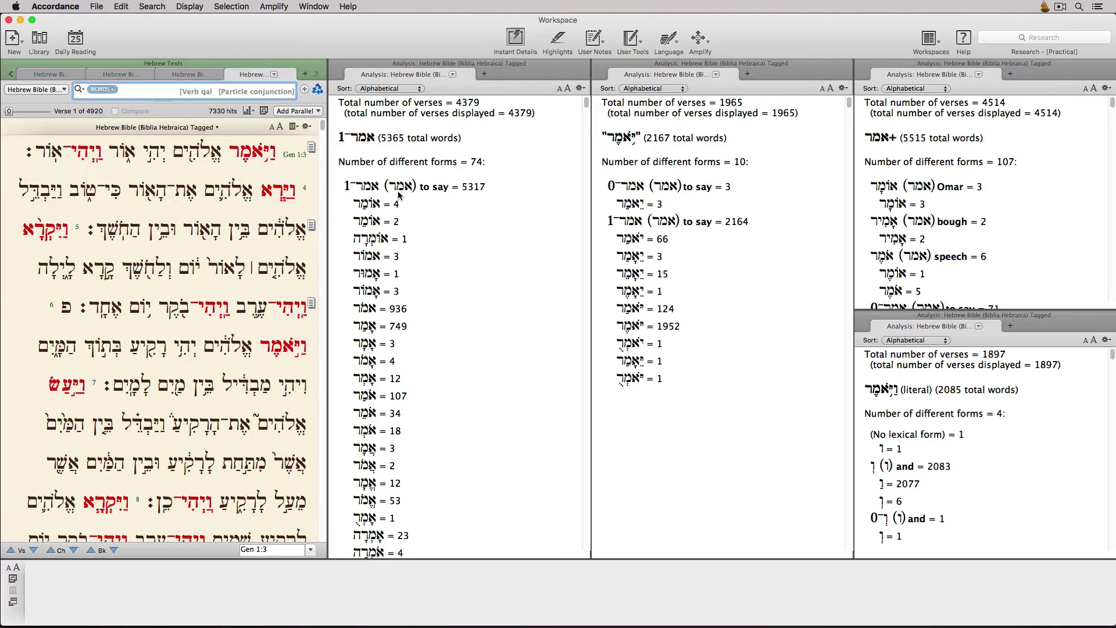
click(249, 111)
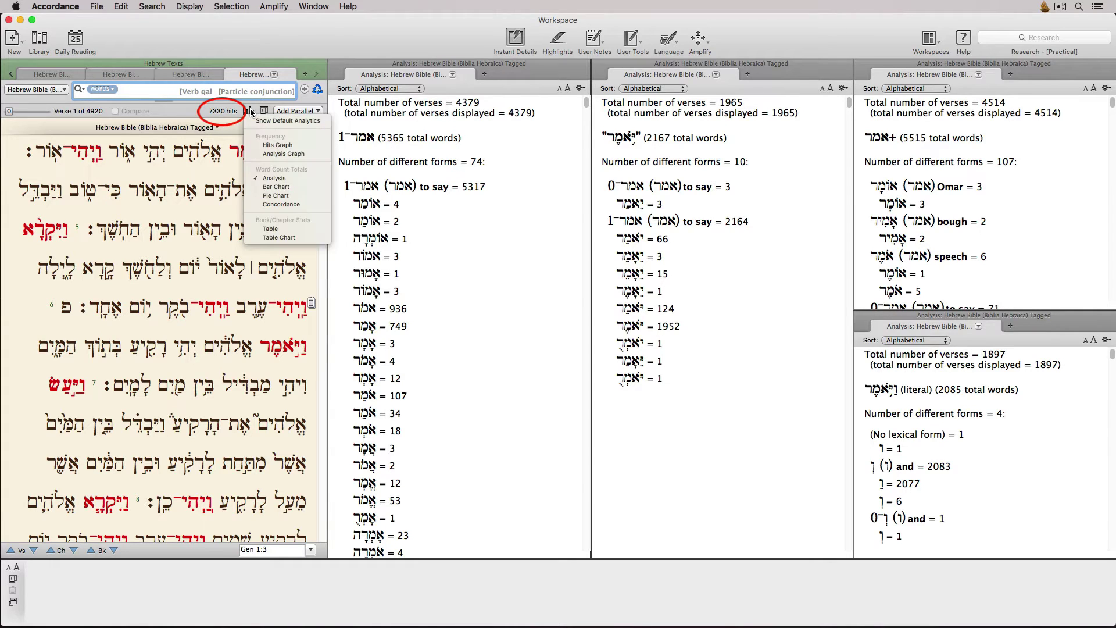
click(276, 178)
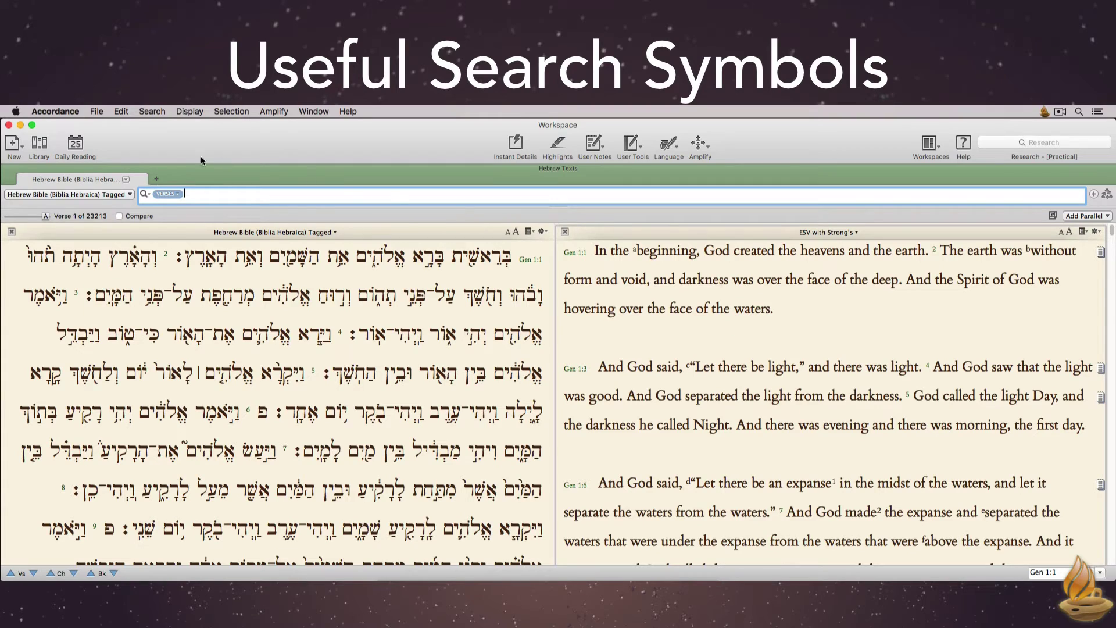
- Switch the Hebrew Bible search from verses to words and search for words beginning with aleph using א*
click(168, 194)
click(170, 184)
text(א)
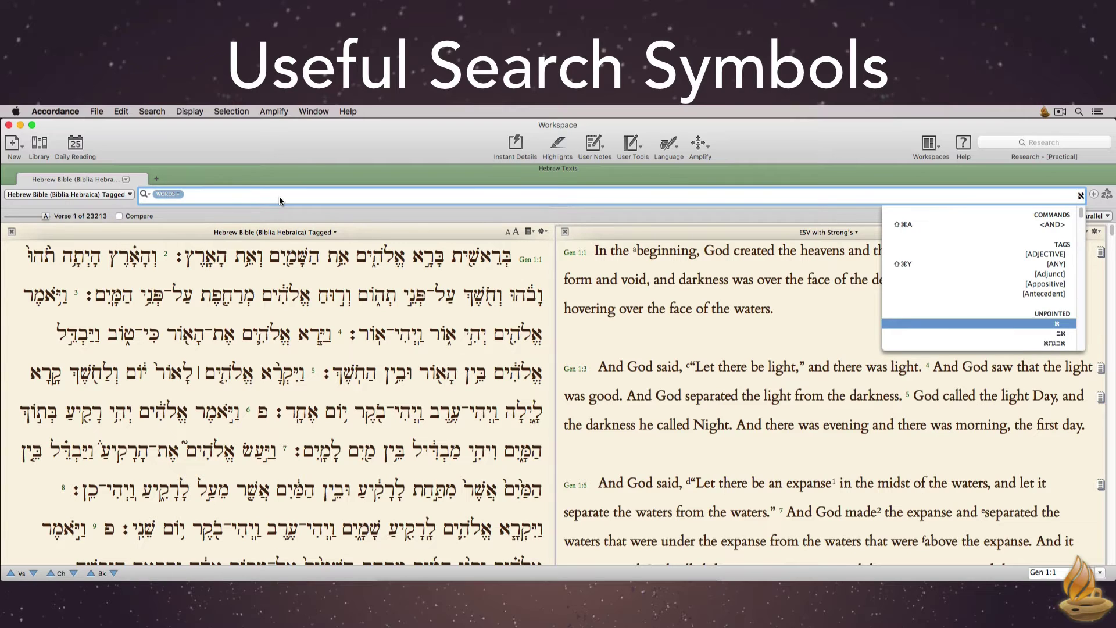
text(*)
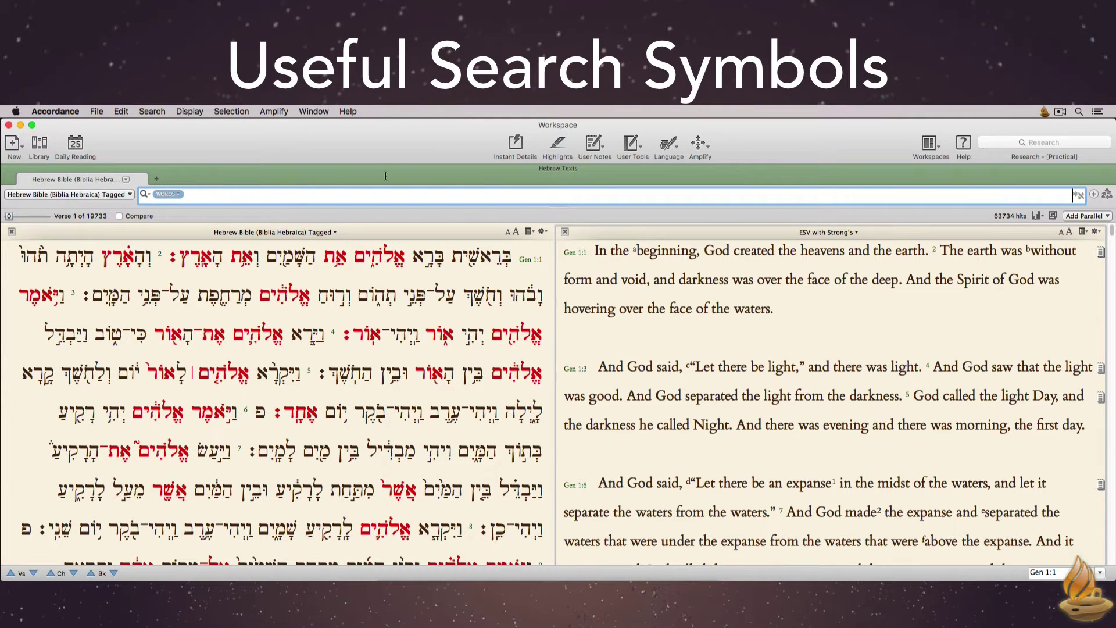
- Show an Analysis of the א* hits and look further down its list of word forms
click(1038, 216)
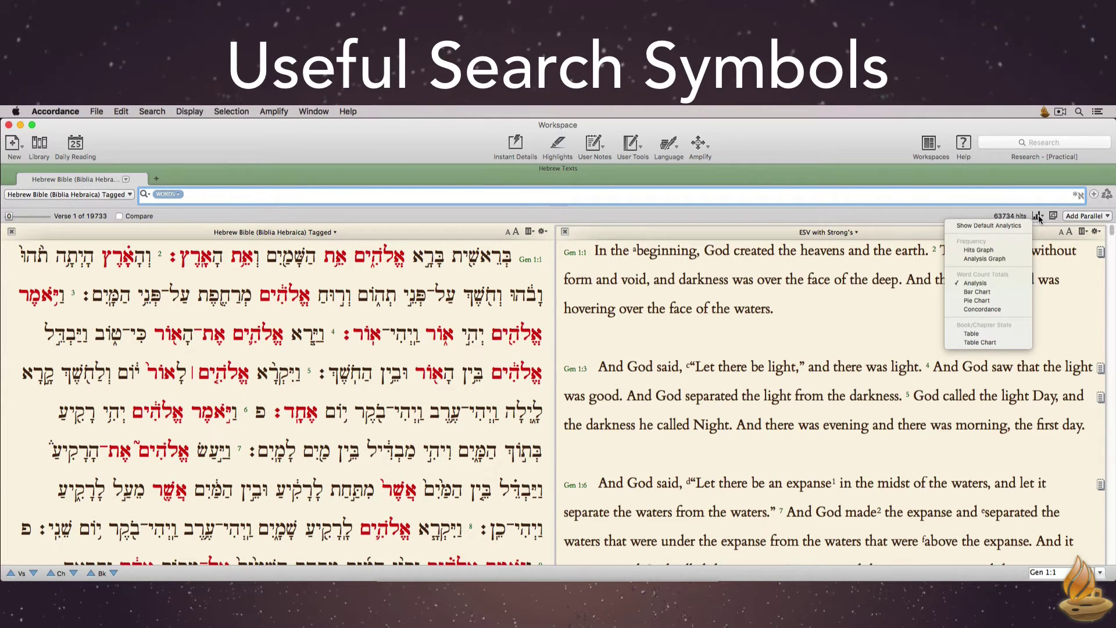
click(1005, 282)
click(1094, 193)
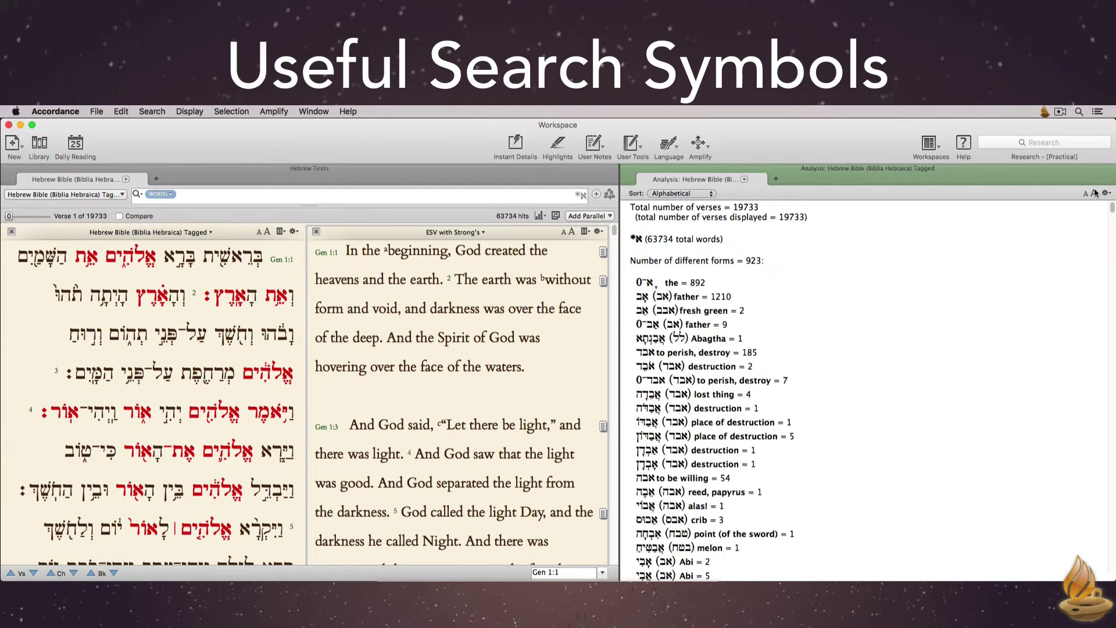
drag(1113, 208, 1112, 230)
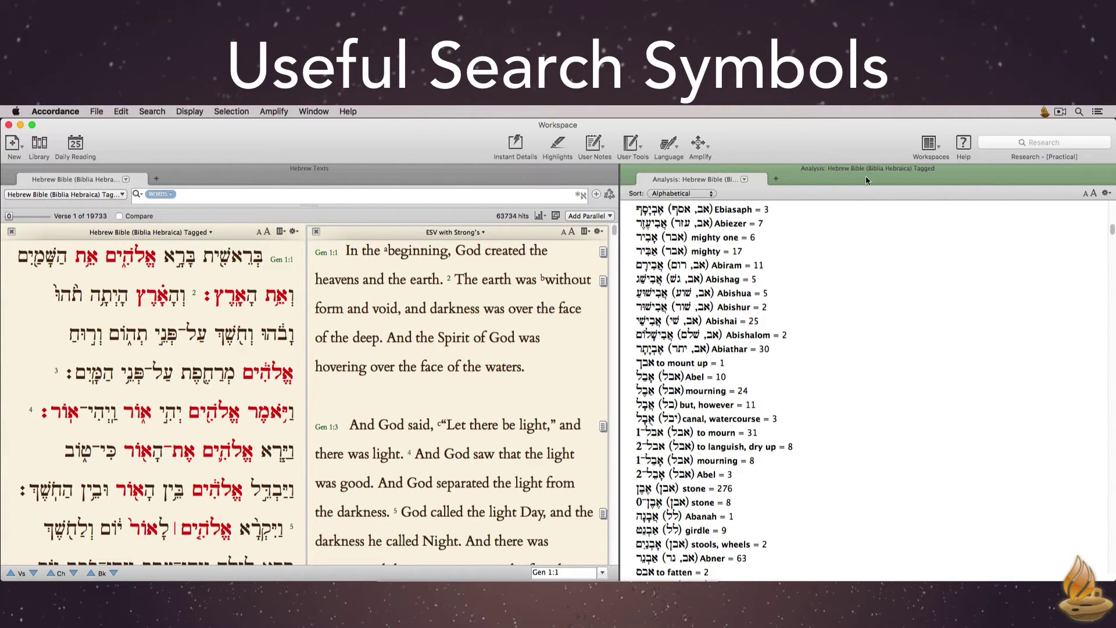
- Replace the query with י?חק to search for spellings of Isaac using a single-character wildcard
click(550, 194)
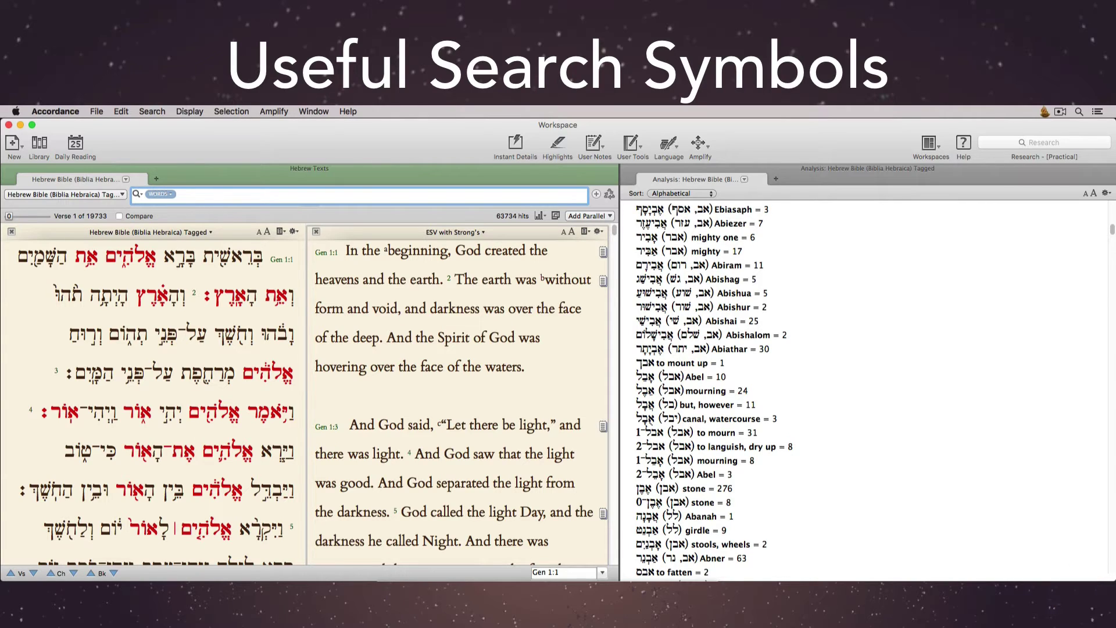
text(י?חקח)
key(Return)
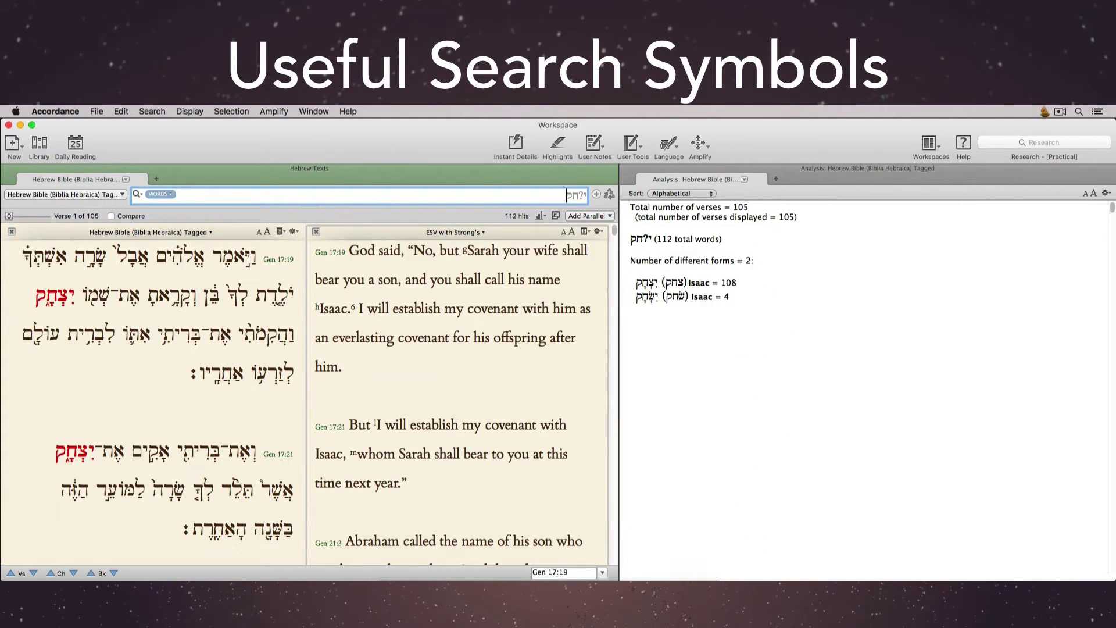